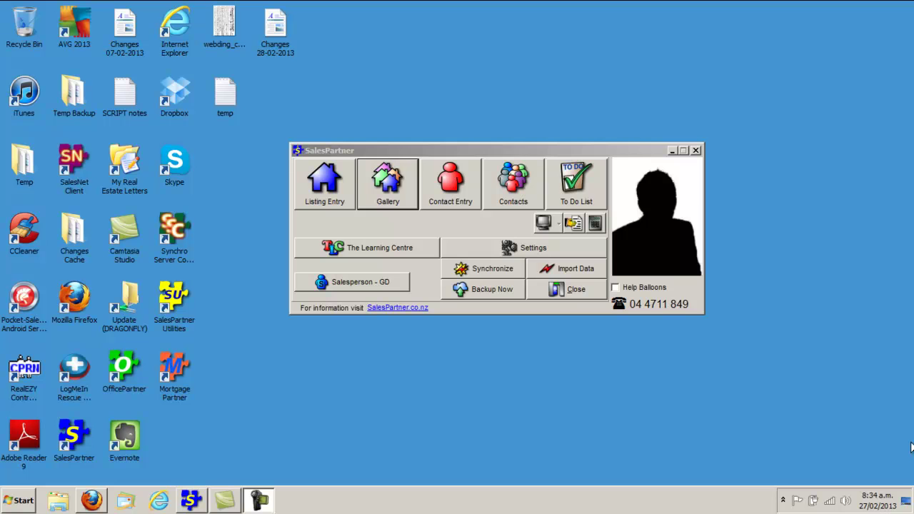
- Open SalesPartner's Contacts window listing all 408 contacts
{"action": "left_click", "coordinate": [529, 186]}
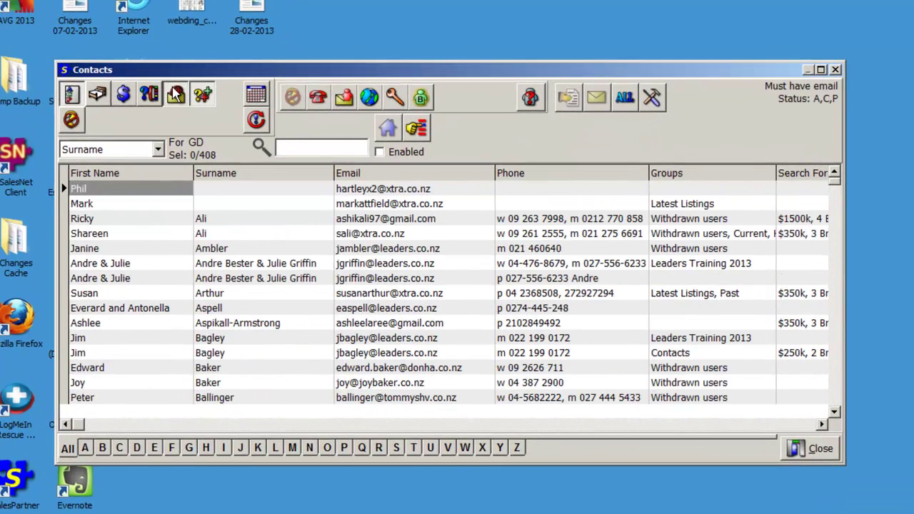
- Export all 408 contacts using the MailChimp template as SalesPartnerExport CSV on the Desktop
{"action": "left_click", "coordinate": [634, 99]}
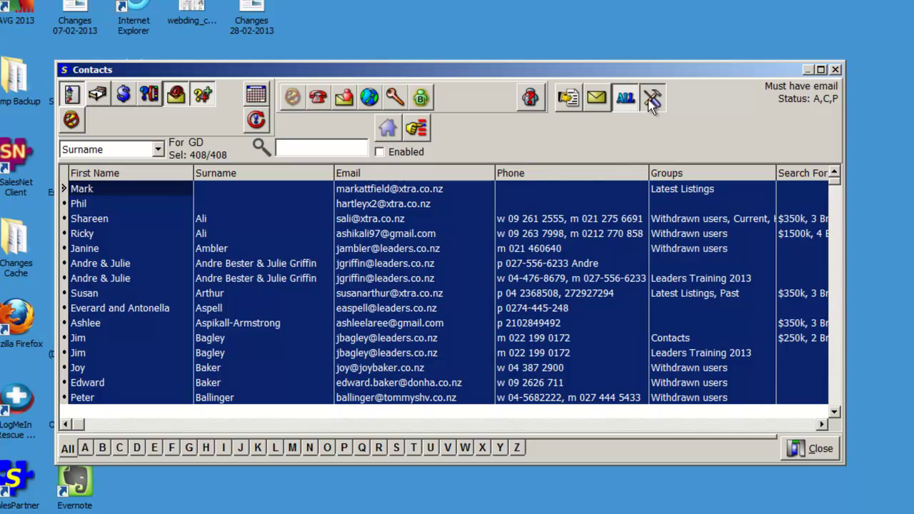
{"action": "left_click", "coordinate": [652, 102]}
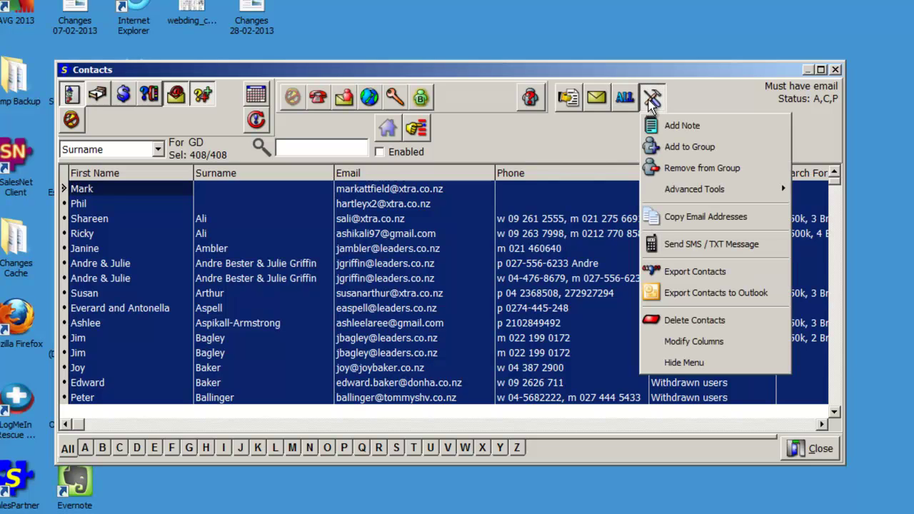
{"action": "left_click", "coordinate": [684, 275]}
{"action": "left_click", "coordinate": [379, 185]}
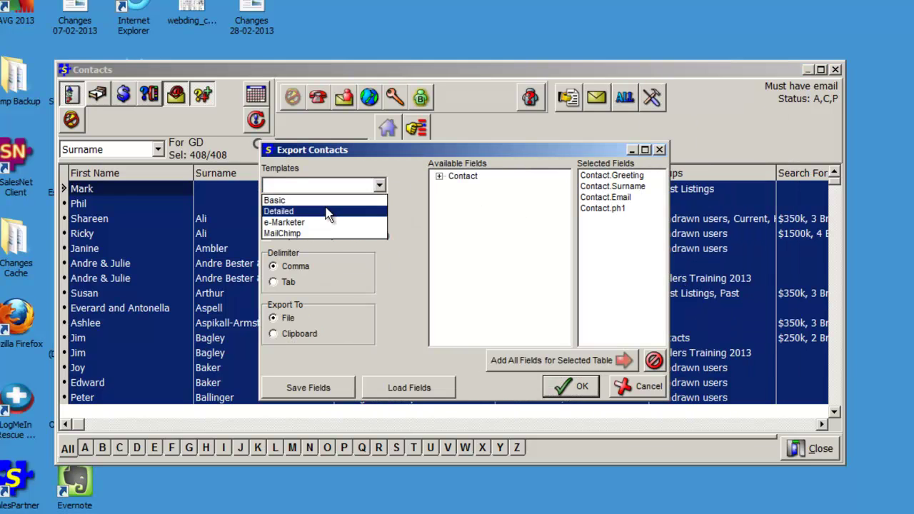
{"action": "left_click", "coordinate": [280, 232]}
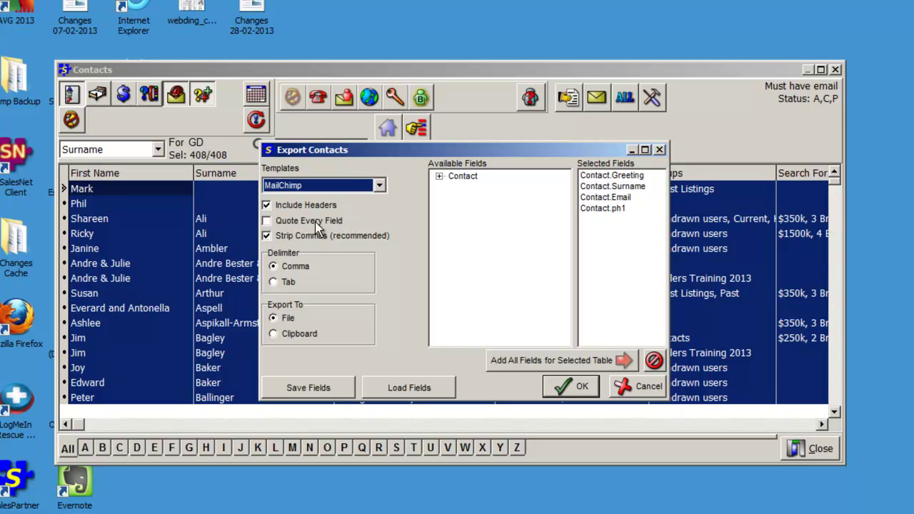
{"action": "left_click", "coordinate": [573, 385]}
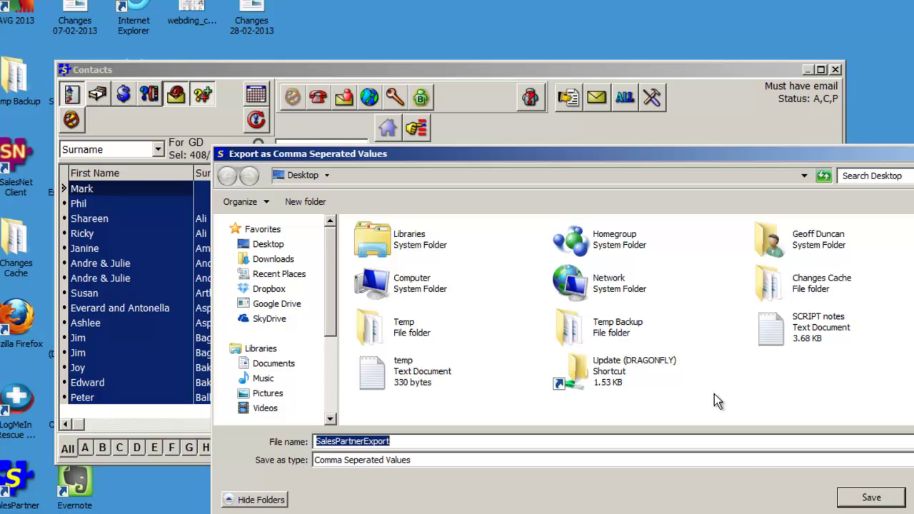
{"action": "left_click", "coordinate": [852, 498]}
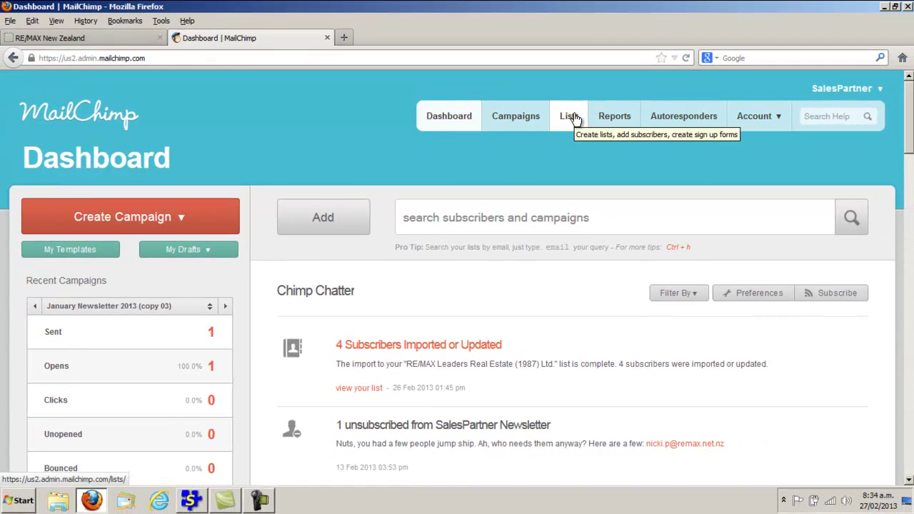
- Start a file-upload import into the Villa RE/MAX list
{"action": "left_click", "coordinate": [573, 117]}
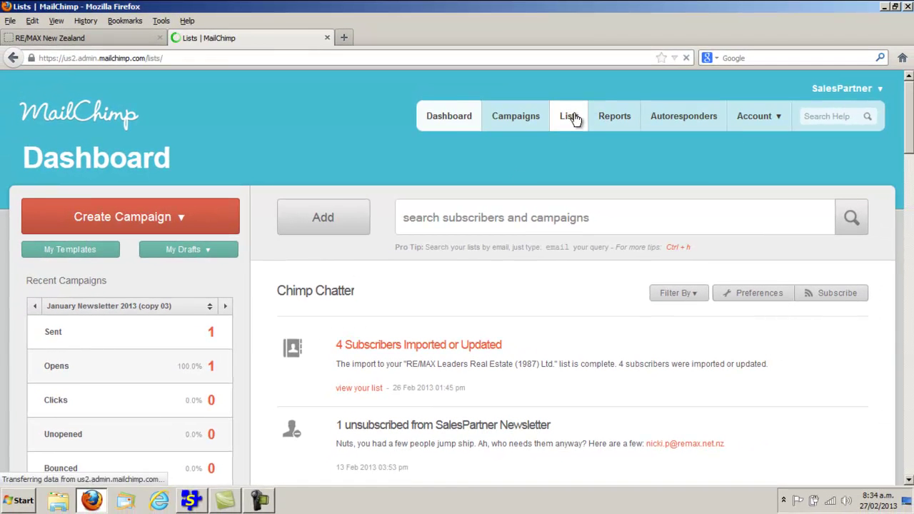
{"action": "scroll", "coordinate": [302, 249], "scroll_direction": "down", "scroll_amount": 10}
{"action": "left_click", "coordinate": [834, 251]}
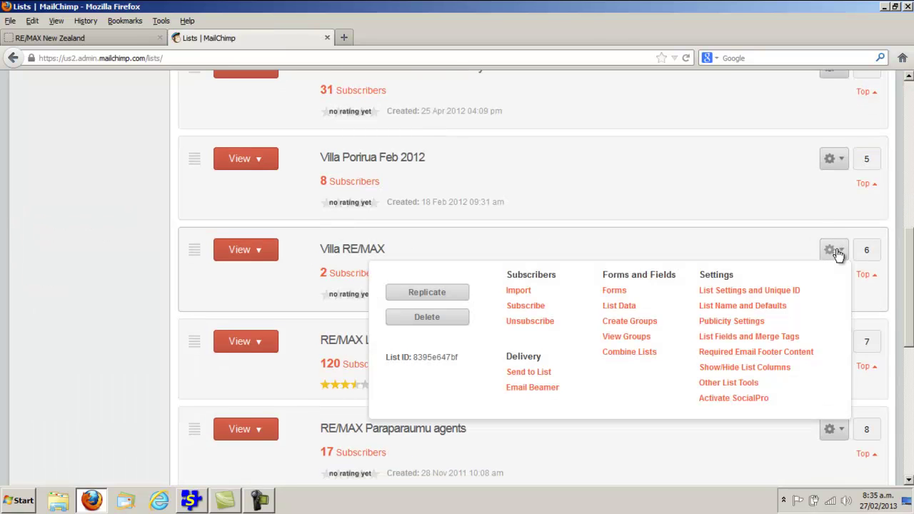
{"action": "left_click", "coordinate": [519, 291]}
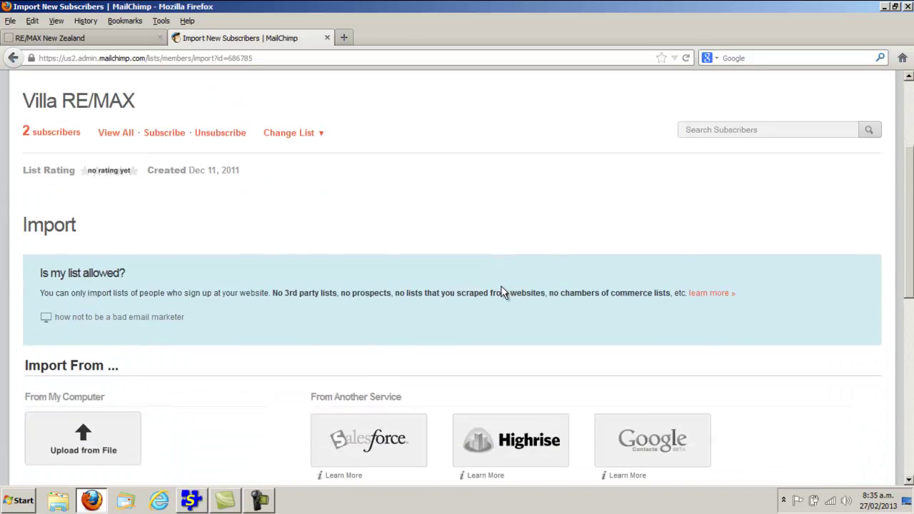
{"action": "scroll", "coordinate": [503, 293], "scroll_direction": "down", "scroll_amount": 5}
{"action": "left_click", "coordinate": [88, 210]}
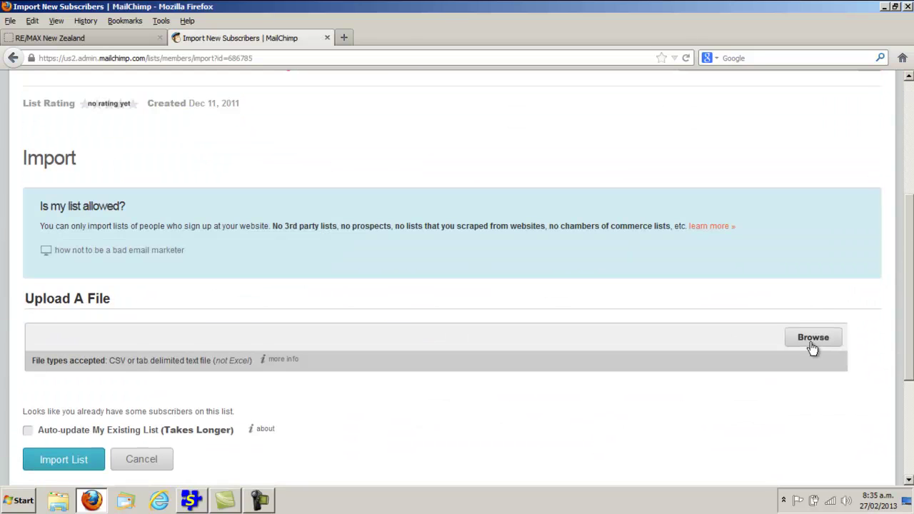
- Attach SalesPartnerExport.csv, turn on auto-update of existing subscribers, and import the list
{"action": "left_click", "coordinate": [813, 341]}
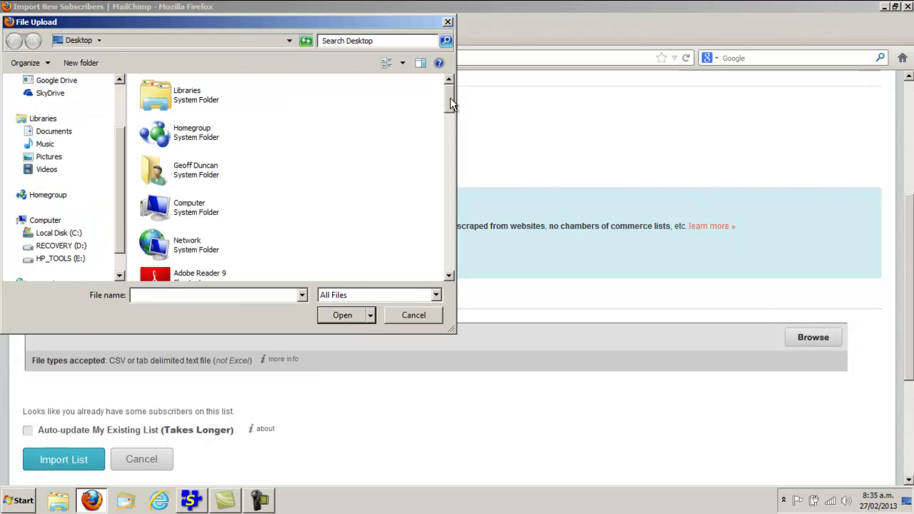
{"action": "left_click_drag", "start_coordinate": [450, 97], "coordinate": [438, 230]}
{"action": "left_click", "coordinate": [197, 248]}
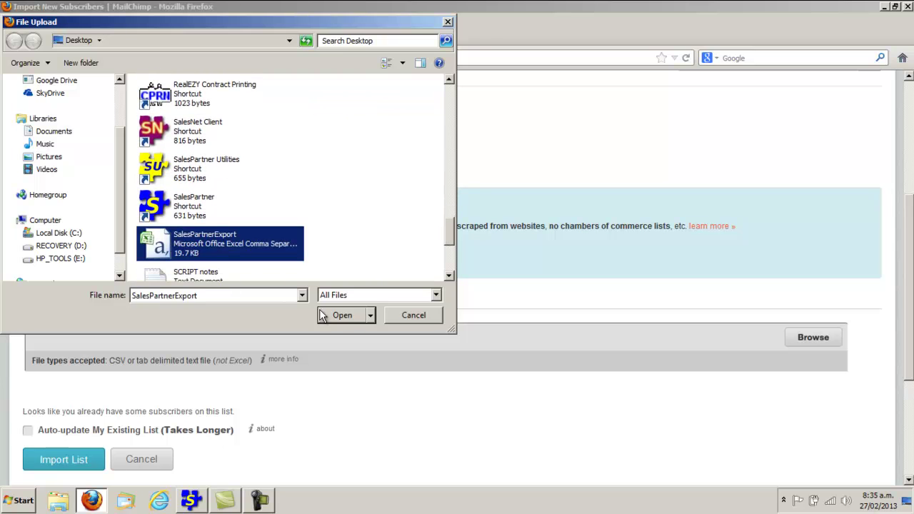
{"action": "left_click", "coordinate": [347, 315]}
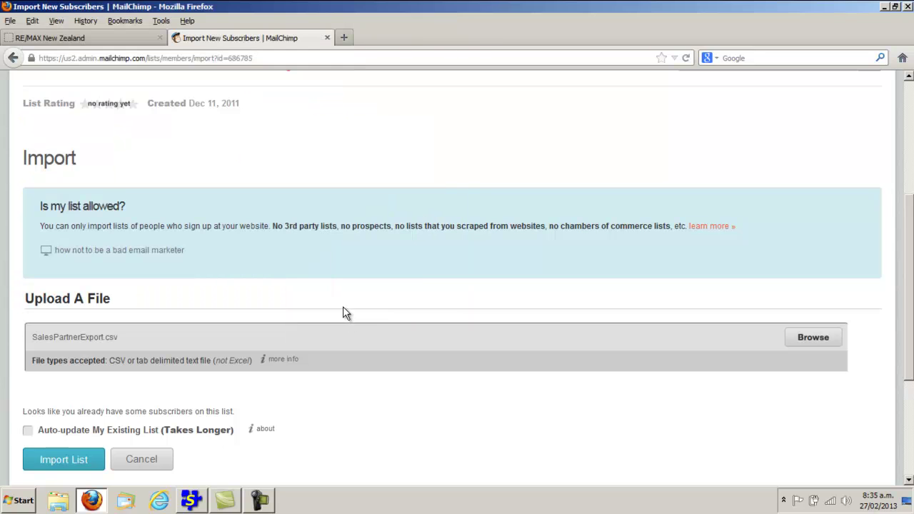
{"action": "left_click", "coordinate": [29, 431]}
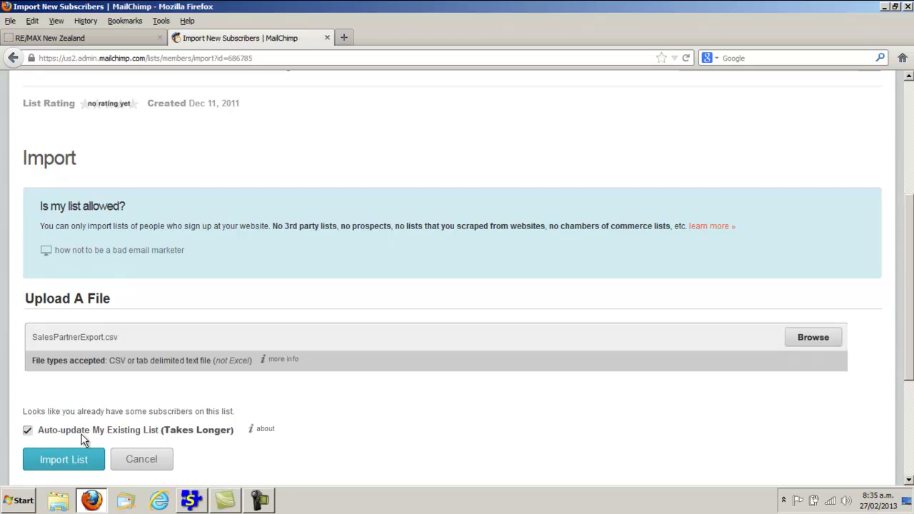
{"action": "left_click", "coordinate": [72, 464]}
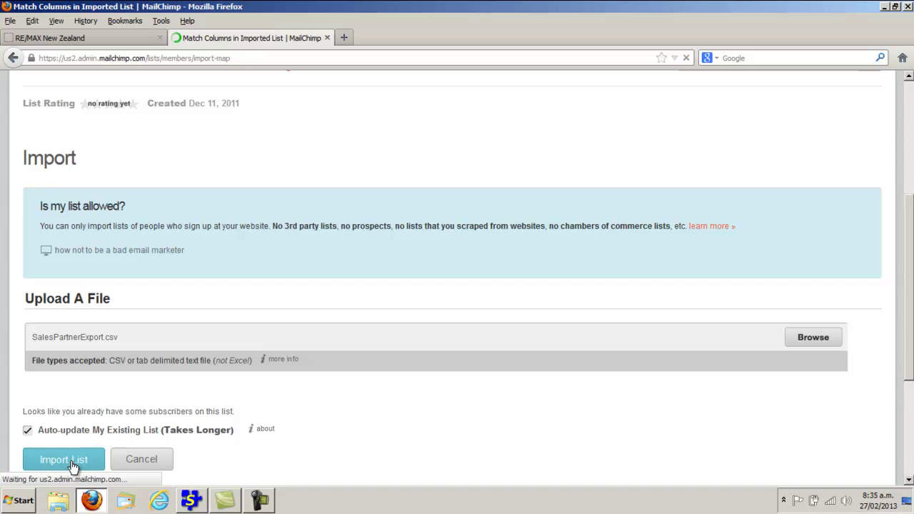
- Match columns to First Name, Last Name, Email Address and text Contact.ph1, then dismiss the import notice
{"action": "scroll", "coordinate": [74, 466], "scroll_direction": "down", "scroll_amount": 5}
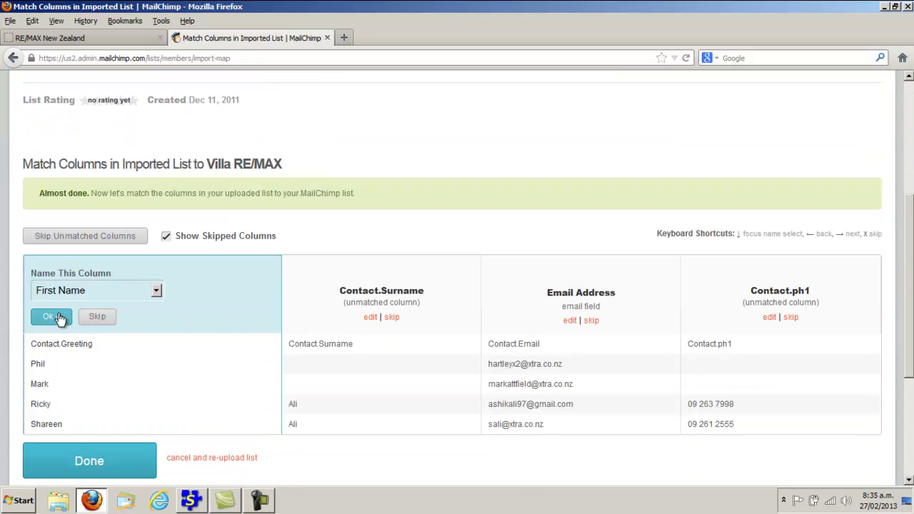
{"action": "left_click", "coordinate": [57, 316]}
{"action": "left_click", "coordinate": [293, 317]}
{"action": "left_click", "coordinate": [486, 317]}
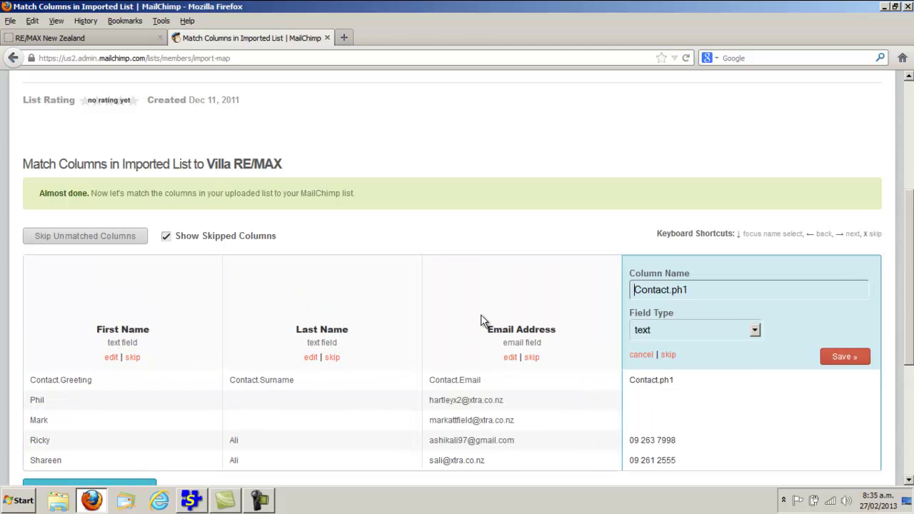
{"action": "left_click", "coordinate": [818, 357]}
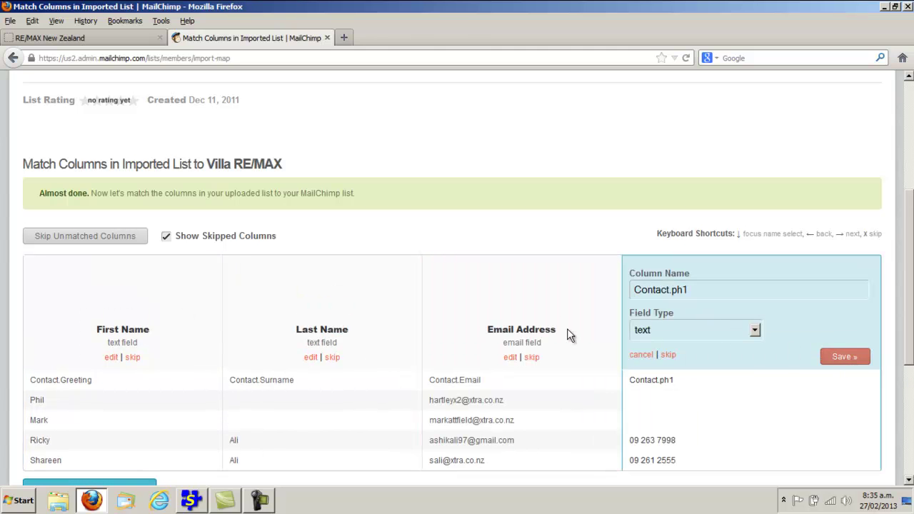
{"action": "scroll", "coordinate": [560, 326], "scroll_direction": "down", "scroll_amount": 2}
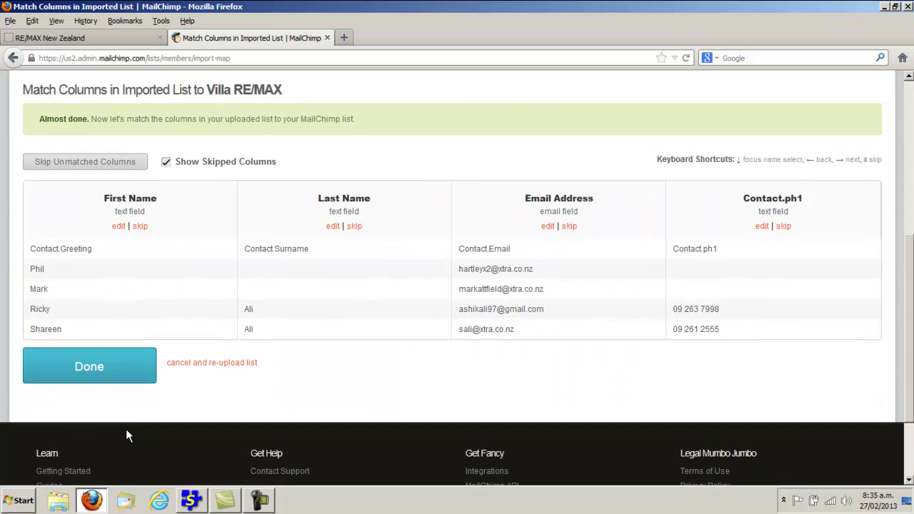
{"action": "left_click", "coordinate": [98, 366]}
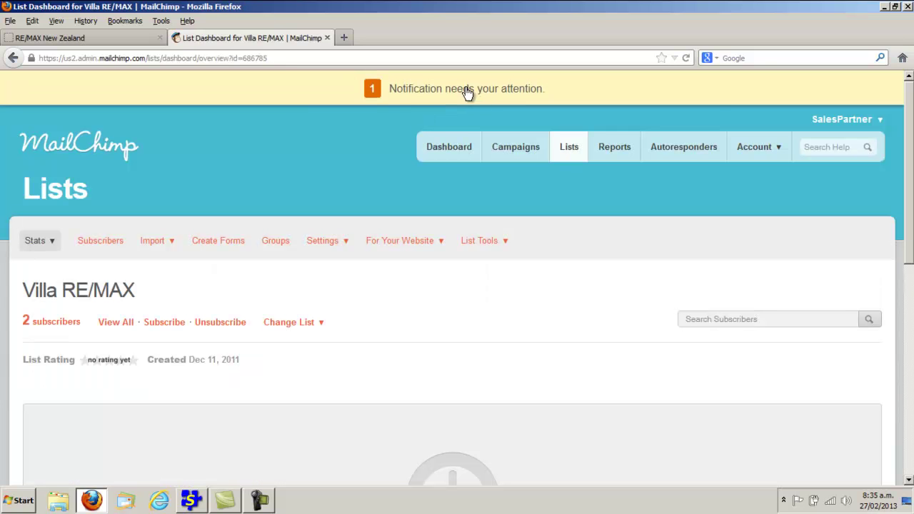
{"action": "left_click", "coordinate": [468, 92]}
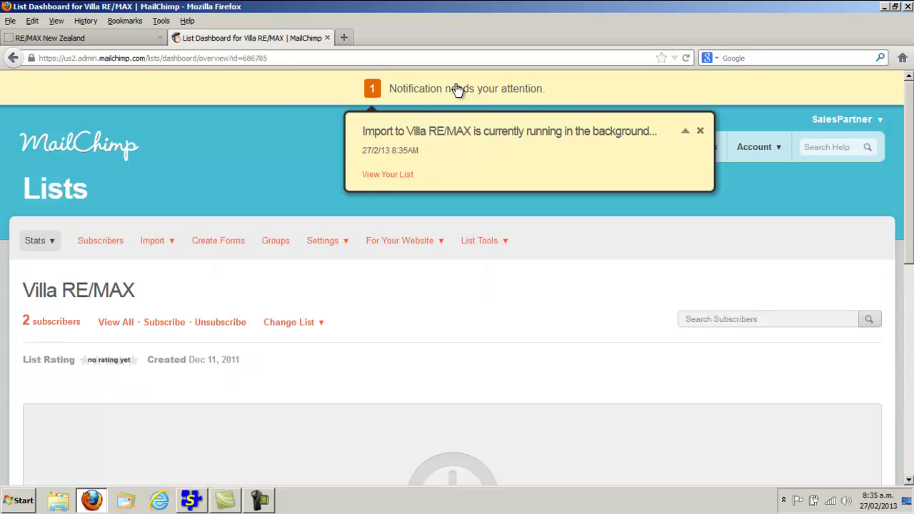
{"action": "left_click", "coordinate": [700, 131]}
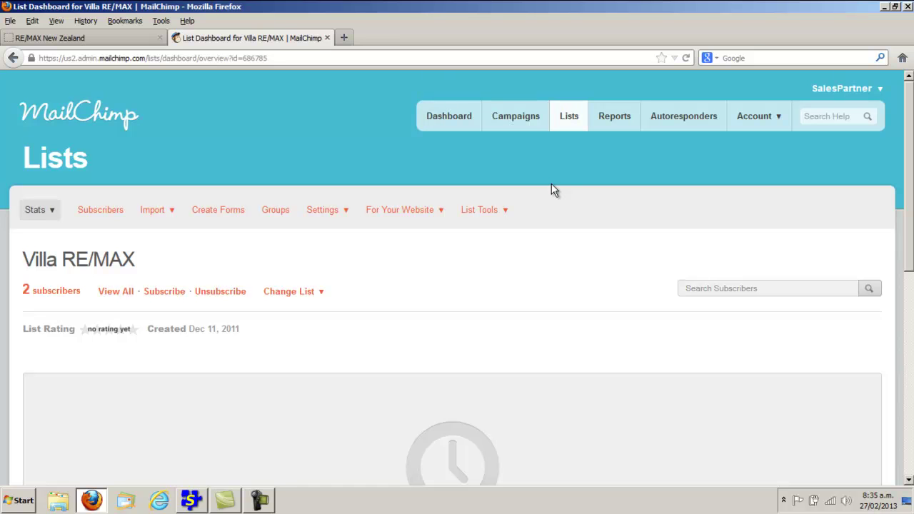
- Dismiss the import-complete notice and replicate the SalesPartner Technology report campaign as (copy 01)
{"action": "left_click", "coordinate": [519, 119]}
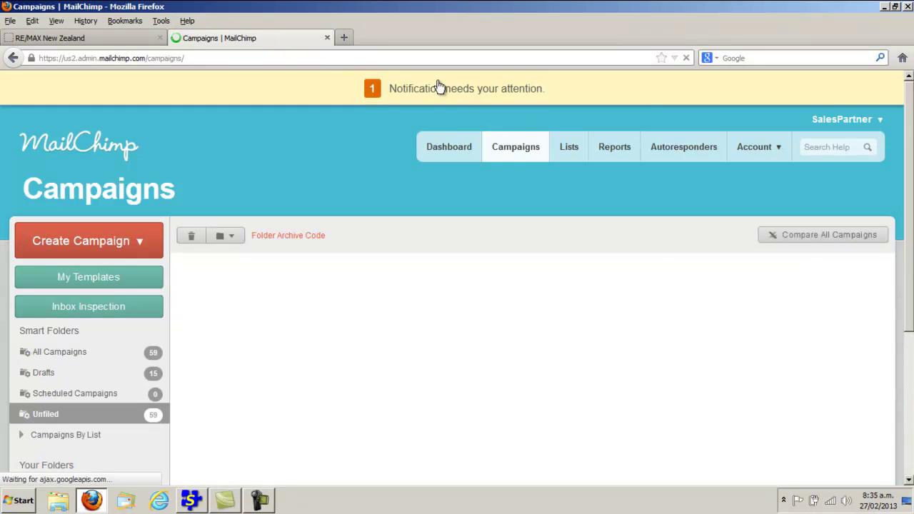
{"action": "left_click", "coordinate": [437, 88]}
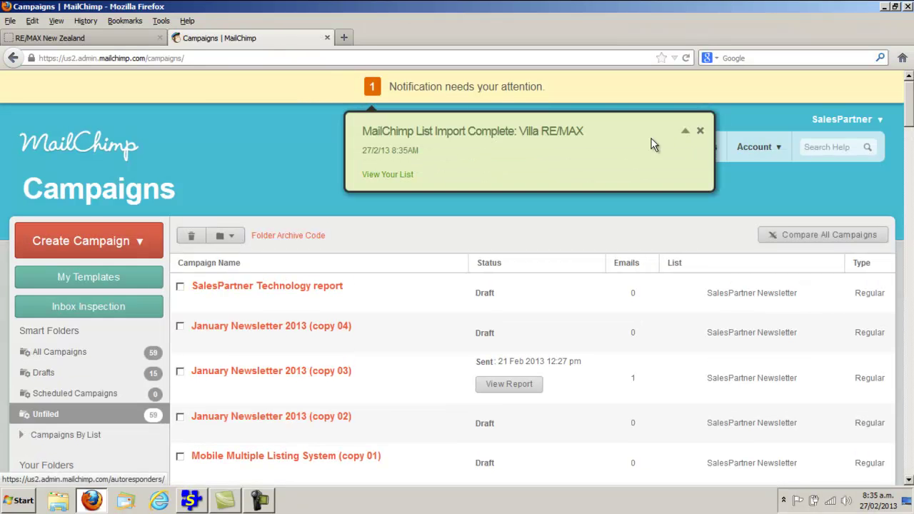
{"action": "left_click", "coordinate": [701, 134]}
{"action": "scroll", "coordinate": [352, 175], "scroll_direction": "down", "scroll_amount": 2}
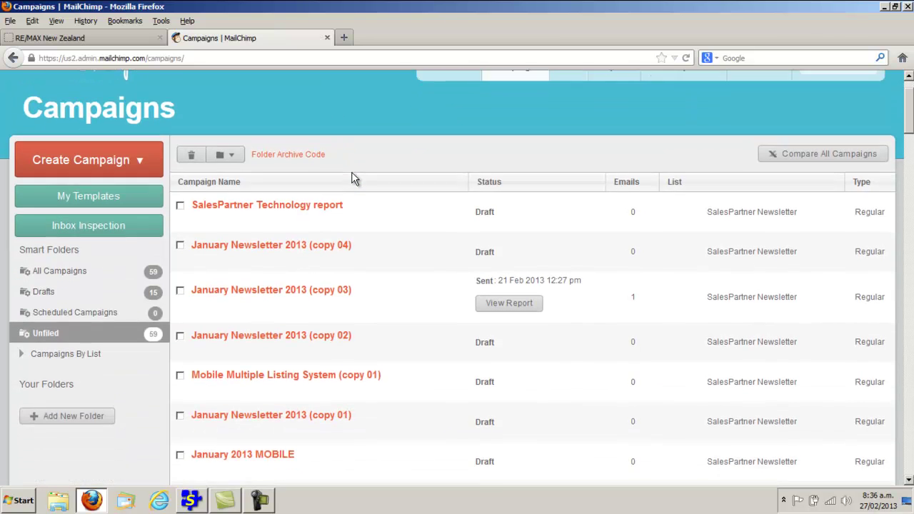
{"action": "mouse_move", "coordinate": [353, 178]}
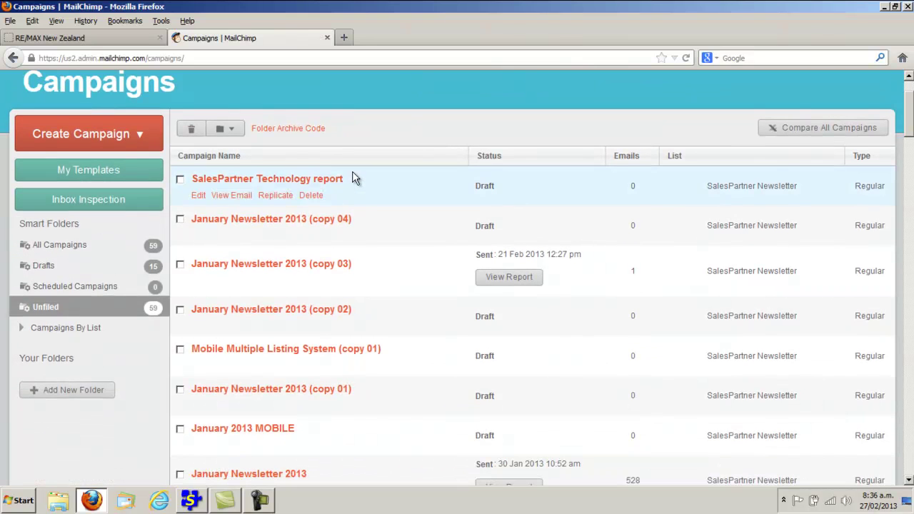
{"action": "left_click", "coordinate": [276, 196]}
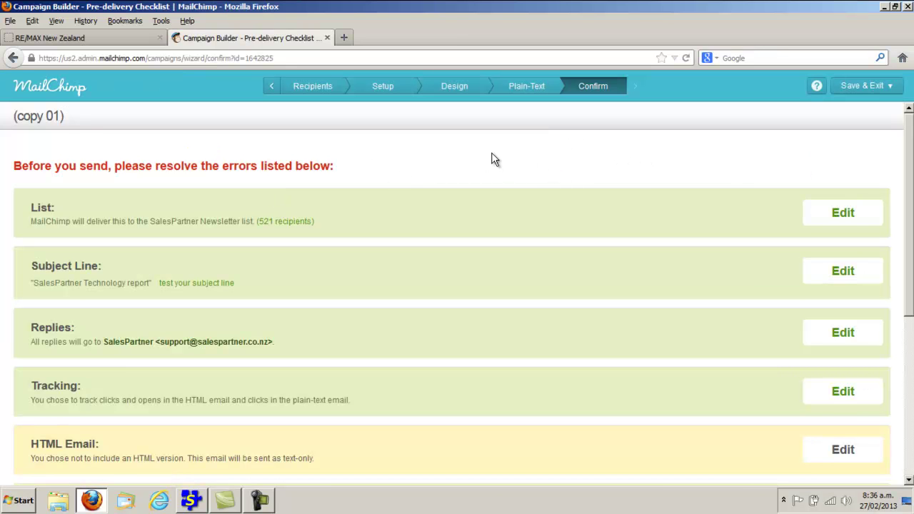
- Return from the Confirm checklist to the (copy 01) campaign's Setup step
{"action": "scroll", "coordinate": [491, 152], "scroll_direction": "down", "scroll_amount": 1}
{"action": "scroll", "coordinate": [488, 151], "scroll_direction": "up", "scroll_amount": 1}
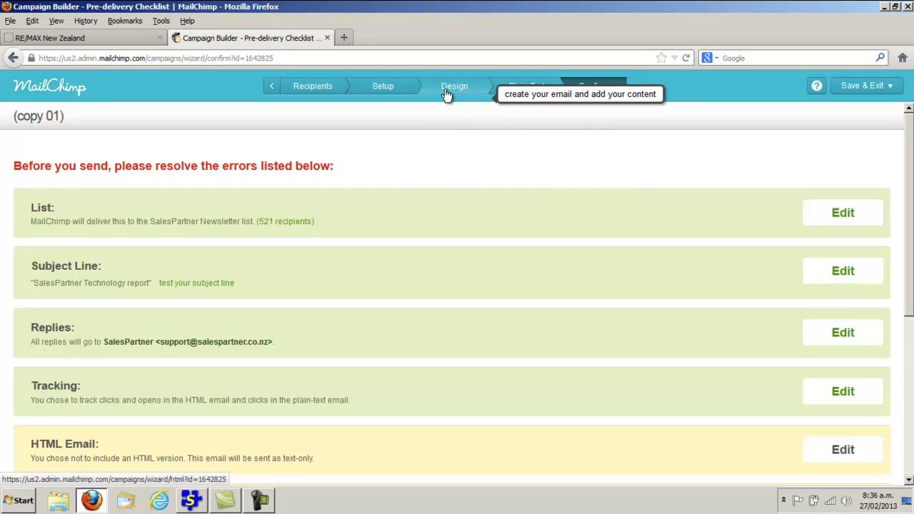
{"action": "left_click", "coordinate": [382, 87]}
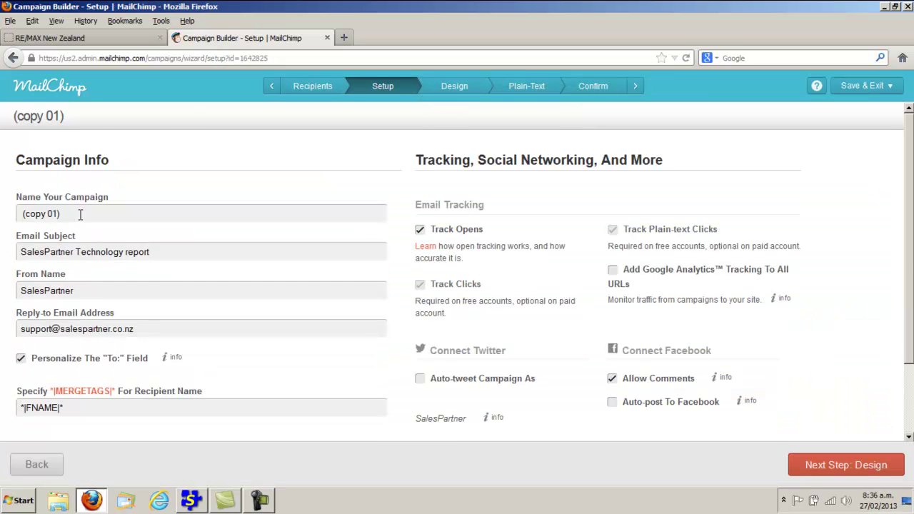
- Review the campaign name and 'SalesPartner Technology report' subject, then view the Design step's email body
{"action": "left_click_drag", "start_coordinate": [80, 215], "coordinate": [3, 220]}
{"action": "left_click_drag", "start_coordinate": [159, 271], "coordinate": [3, 274]}
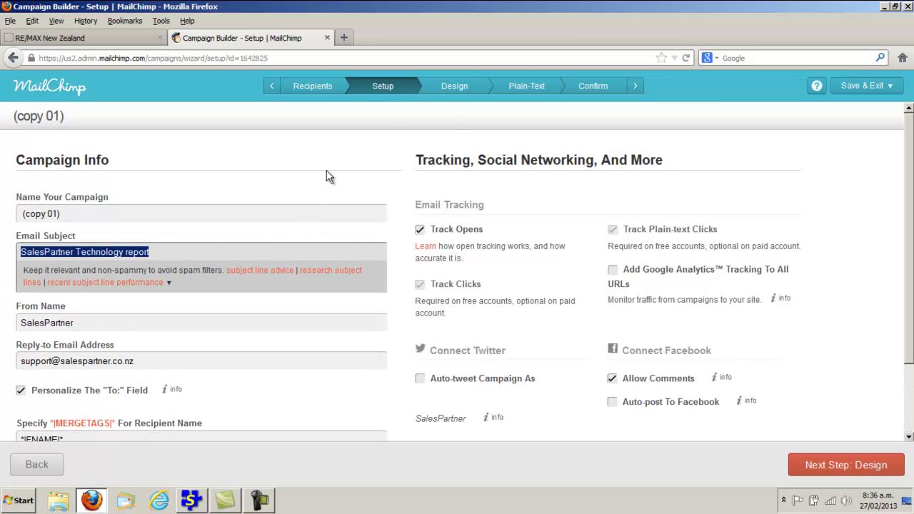
{"action": "left_click", "coordinate": [455, 89]}
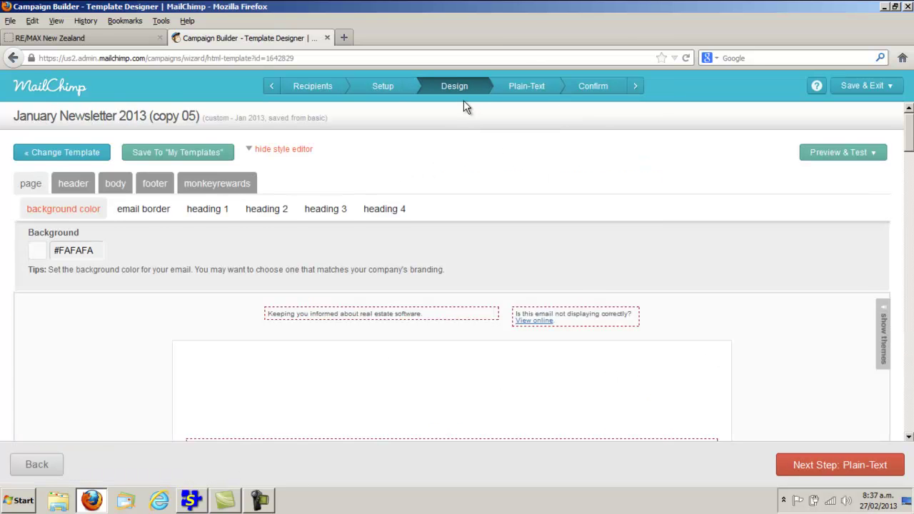
{"action": "scroll", "coordinate": [650, 204], "scroll_direction": "down", "scroll_amount": 5}
{"action": "scroll", "coordinate": [666, 214], "scroll_direction": "down", "scroll_amount": 1}
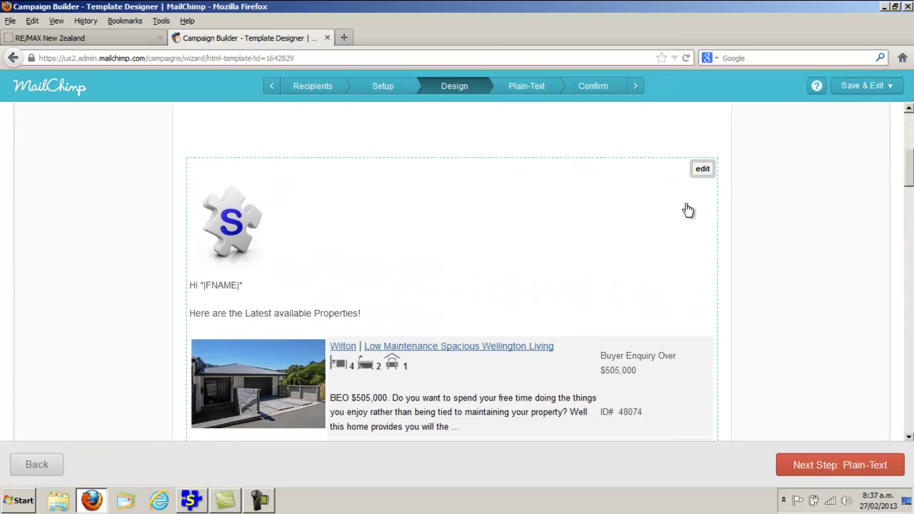
- Delete the Wilton to Miramar listings from the email body, leaving an empty line, then bring up the RE/MAX page
{"action": "left_click", "coordinate": [703, 170]}
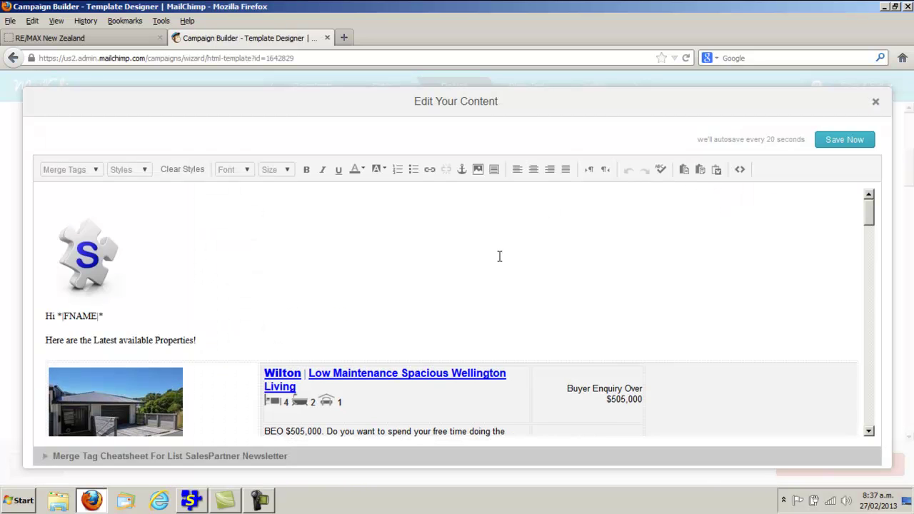
{"action": "scroll", "coordinate": [498, 246], "scroll_direction": "down", "scroll_amount": 10}
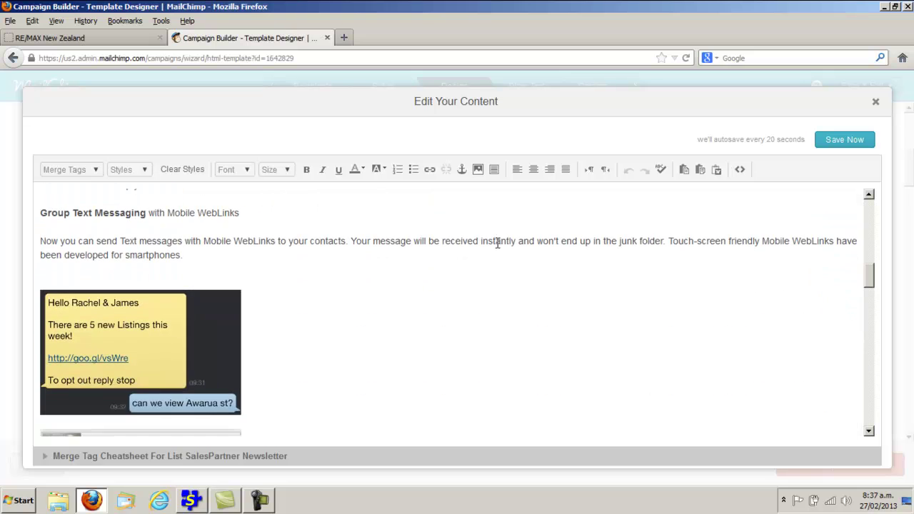
{"action": "scroll", "coordinate": [316, 247], "scroll_direction": "up", "scroll_amount": 5}
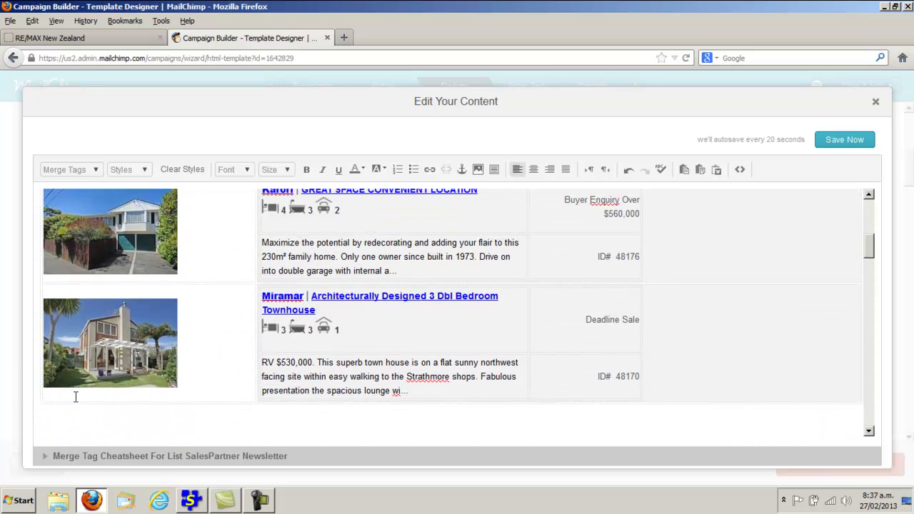
{"action": "left_click_drag", "start_coordinate": [50, 420], "coordinate": [38, 345]}
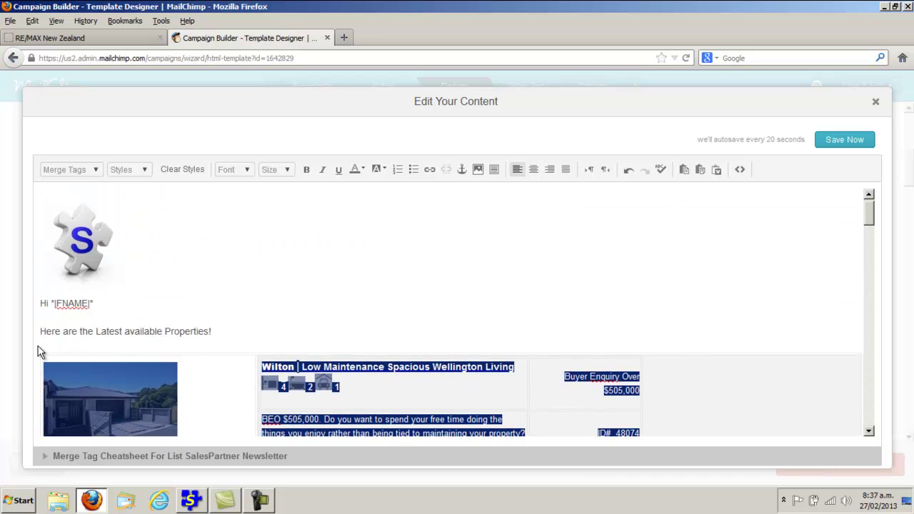
{"action": "key", "text": "Delete"}
{"action": "key", "text": "Return"}
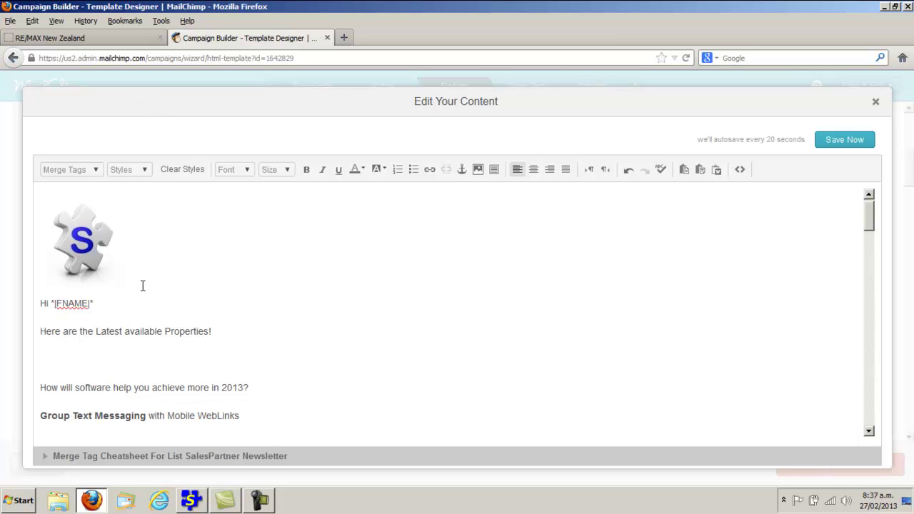
{"action": "left_click", "coordinate": [77, 38]}
{"action": "scroll", "coordinate": [408, 135], "scroll_direction": "down", "scroll_amount": 4}
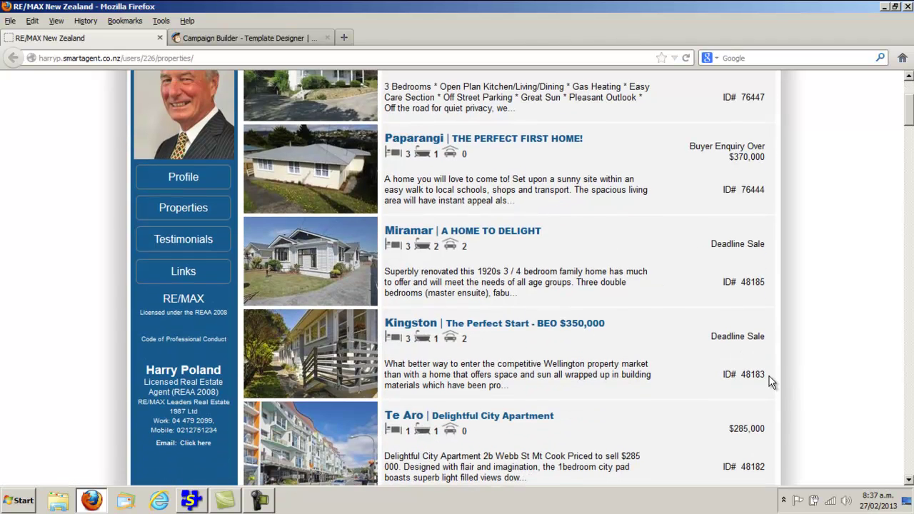
- Select the listings text from Churton Park down to Kingston's ID# 48183
{"action": "left_click_drag", "start_coordinate": [767, 377], "coordinate": [293, 177]}
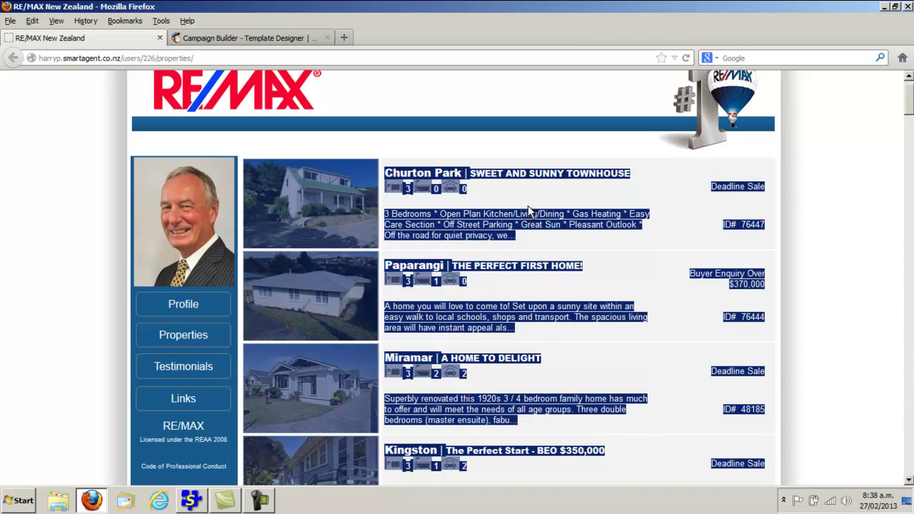
- Paste the Churton Park to Kingston listings into the email body, save, and continue to Plain-Text
{"action": "left_click", "coordinate": [255, 38]}
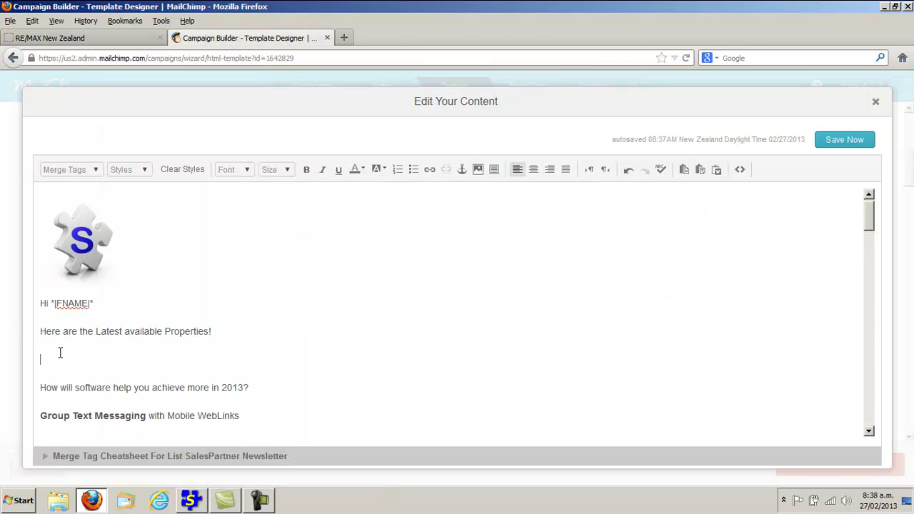
{"action": "key", "text": "ctrl+v"}
{"action": "scroll", "coordinate": [57, 351], "scroll_direction": "down", "scroll_amount": 5}
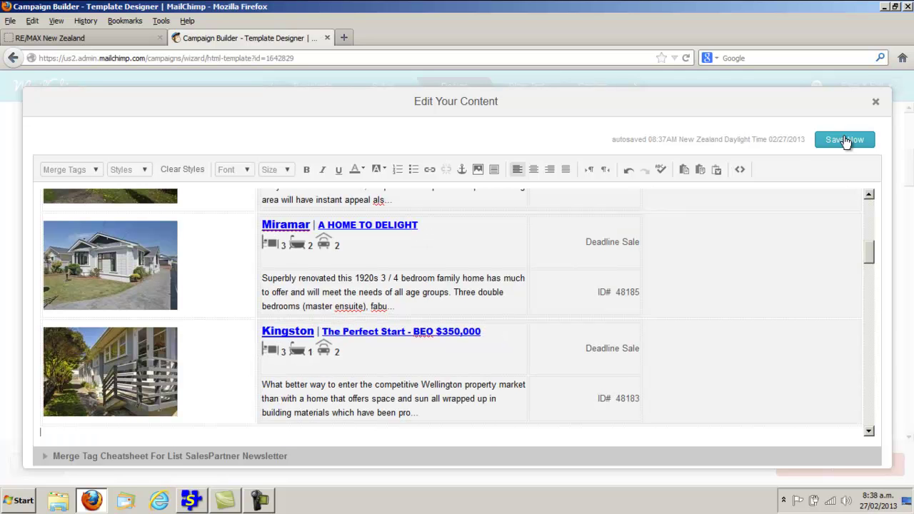
{"action": "left_click", "coordinate": [854, 142]}
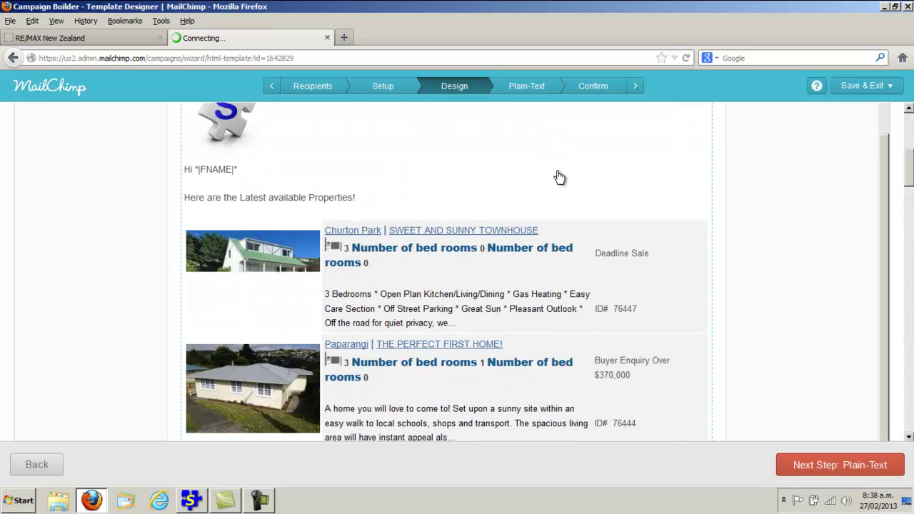
{"action": "scroll", "coordinate": [559, 177], "scroll_direction": "down", "scroll_amount": 2}
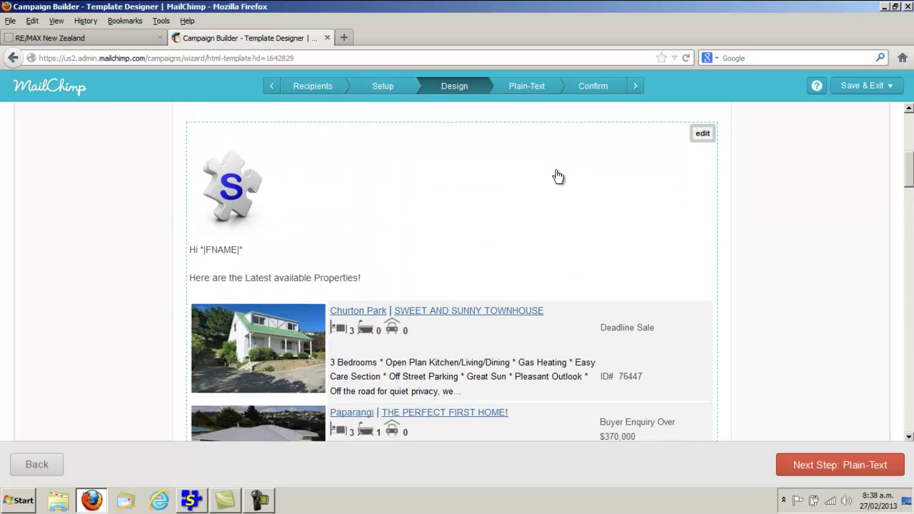
{"action": "scroll", "coordinate": [536, 176], "scroll_direction": "up", "scroll_amount": 1}
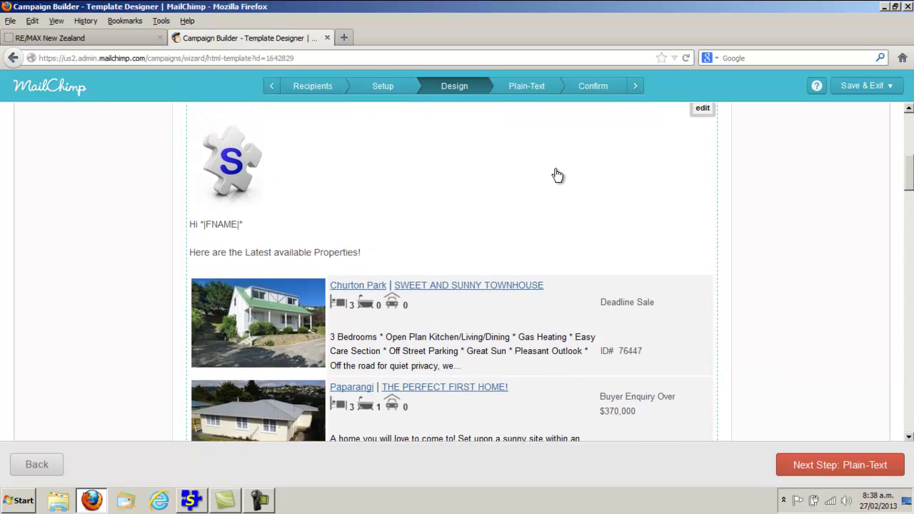
{"action": "left_click", "coordinate": [526, 86]}
- Go to the Confirm step and check that the HTML email, plain-text version and authentication all pass
{"action": "left_click", "coordinate": [587, 87]}
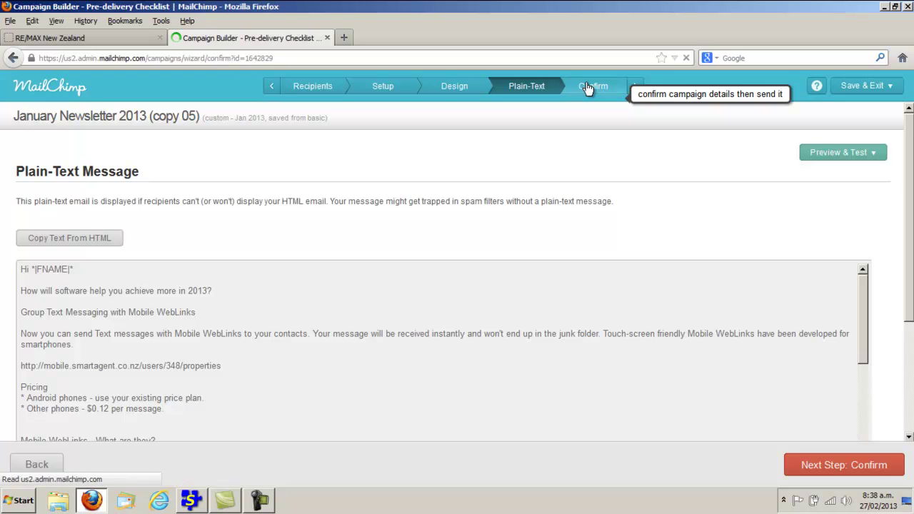
{"action": "scroll", "coordinate": [576, 131], "scroll_direction": "down", "scroll_amount": 5}
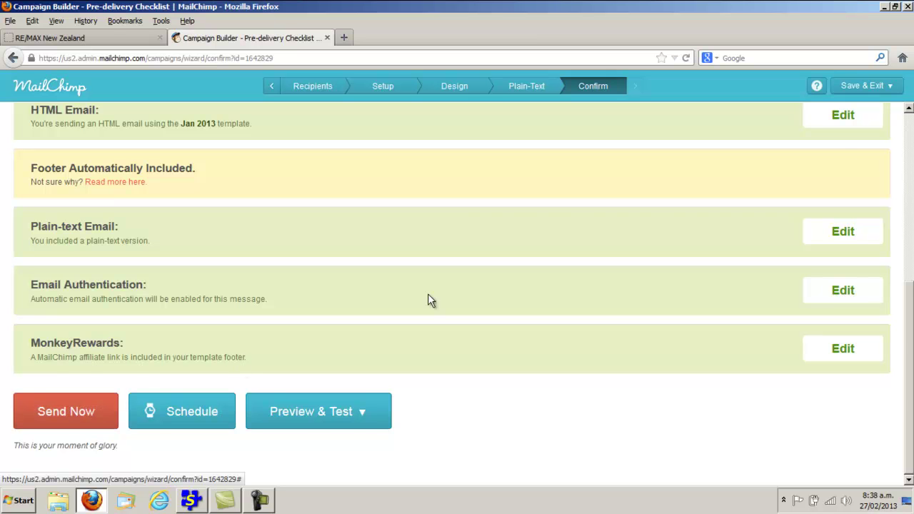
- Exit the campaign to Reports and open the January Newsletter 2013 summary: 528 recipients, 193 opens, 41 clicks
{"action": "left_click", "coordinate": [893, 87]}
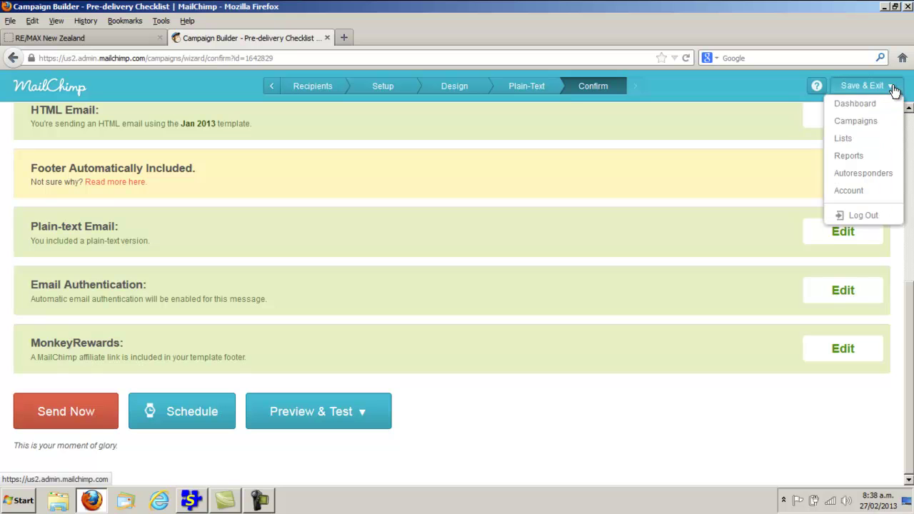
{"action": "left_click", "coordinate": [848, 155]}
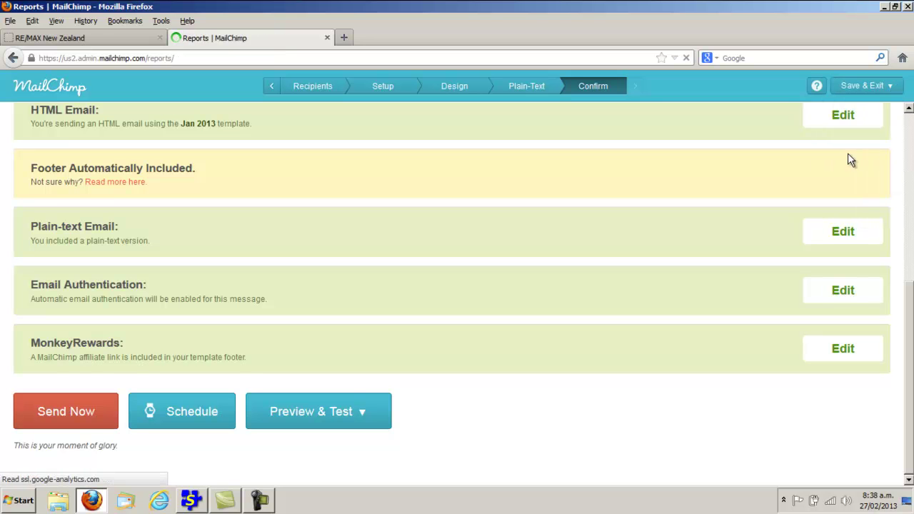
{"action": "scroll", "coordinate": [403, 225], "scroll_direction": "down", "scroll_amount": 3}
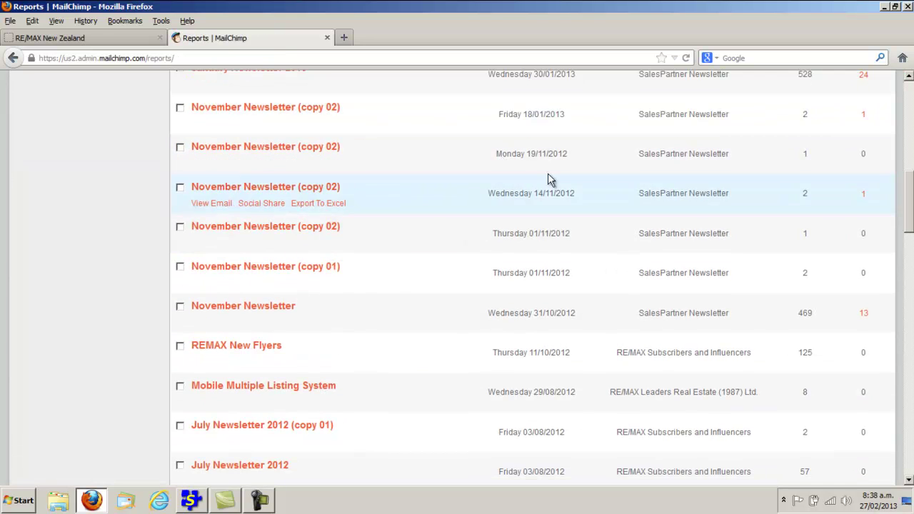
{"action": "scroll", "coordinate": [478, 159], "scroll_direction": "up", "scroll_amount": 2}
{"action": "left_click", "coordinate": [260, 146]}
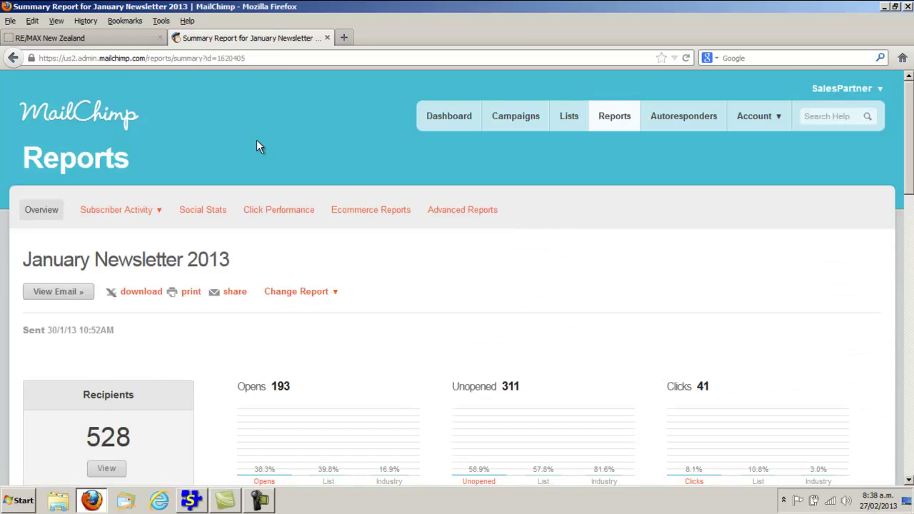
{"action": "scroll", "coordinate": [584, 169], "scroll_direction": "down", "scroll_amount": 2}
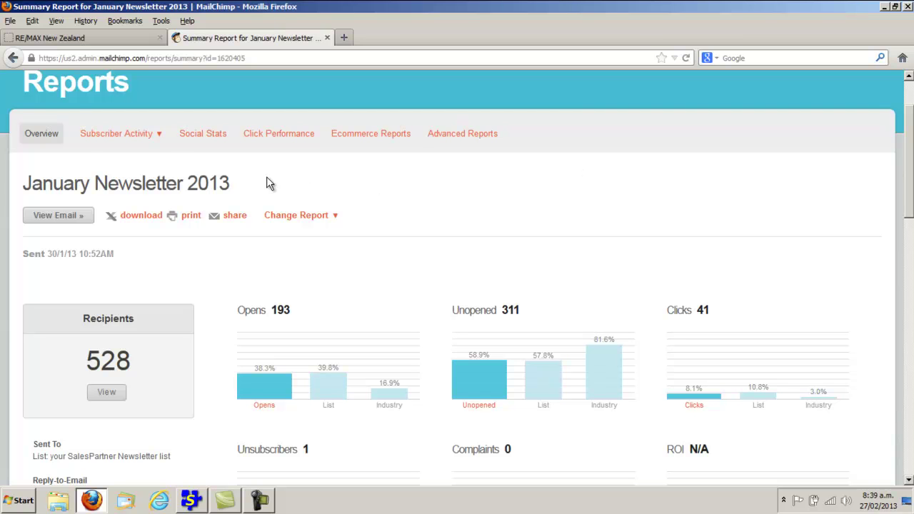
{"action": "mouse_move", "coordinate": [155, 139]}
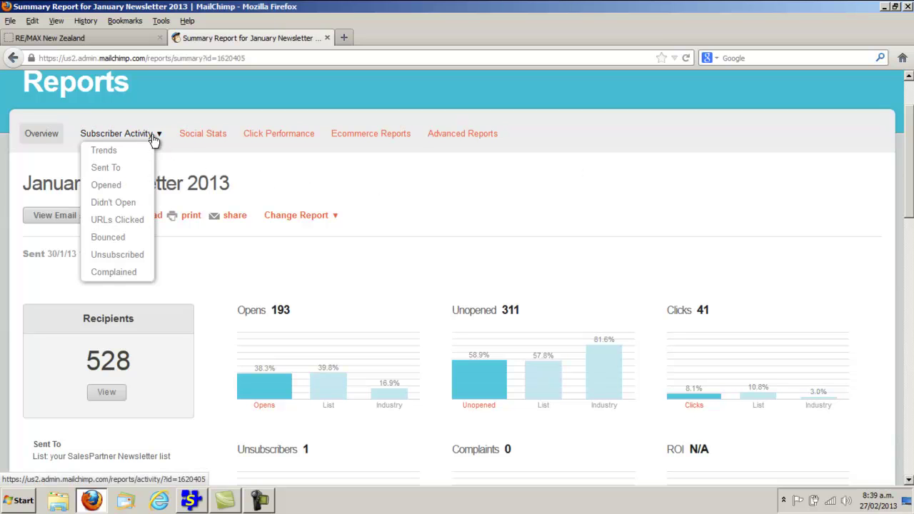
- Show the January Newsletter 2013 URLs Clicked table and open the salespartner.co.nz link's click activity
{"action": "left_click", "coordinate": [124, 222]}
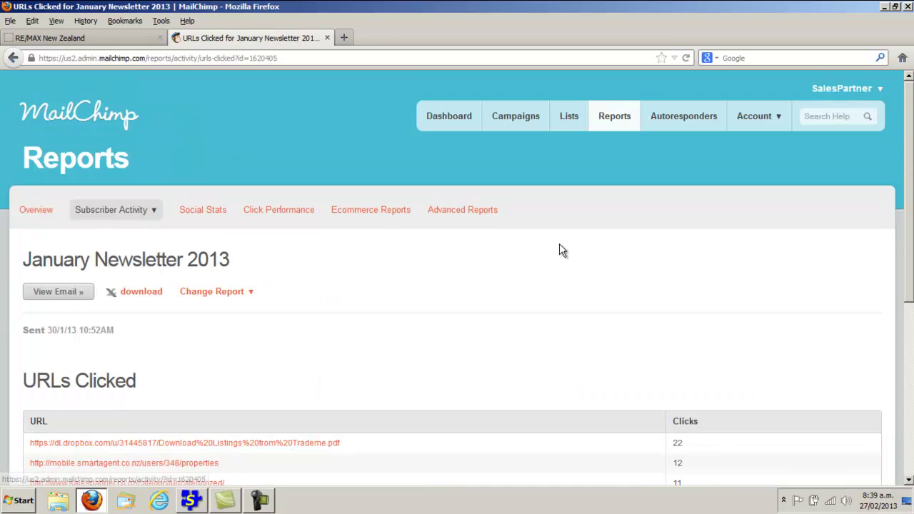
{"action": "scroll", "coordinate": [559, 246], "scroll_direction": "down", "scroll_amount": 5}
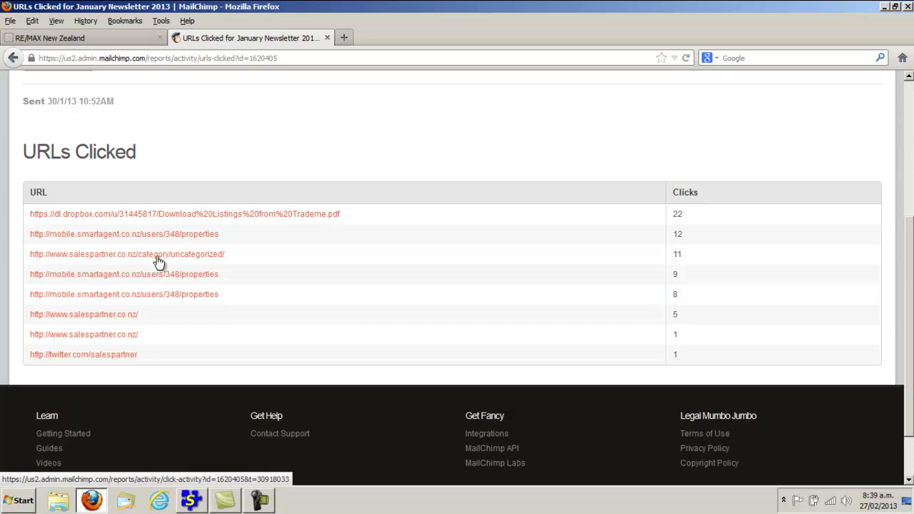
{"action": "left_click", "coordinate": [117, 315]}
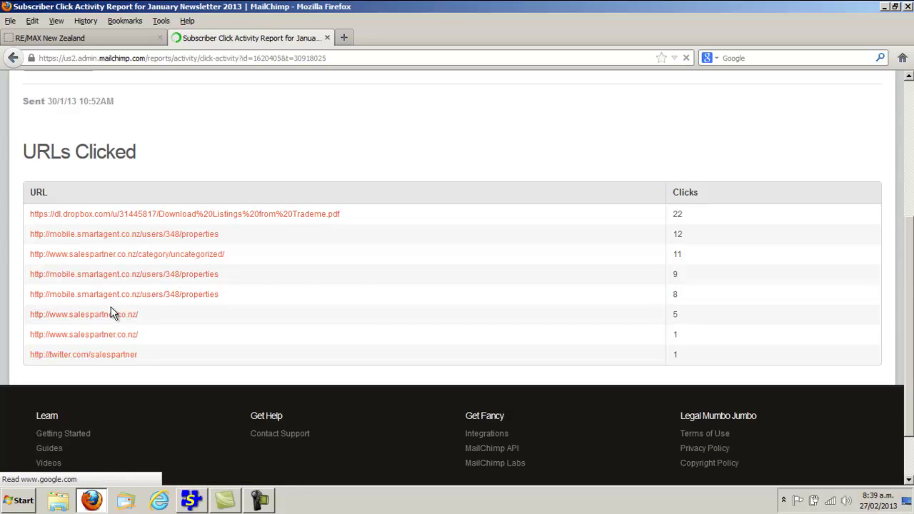